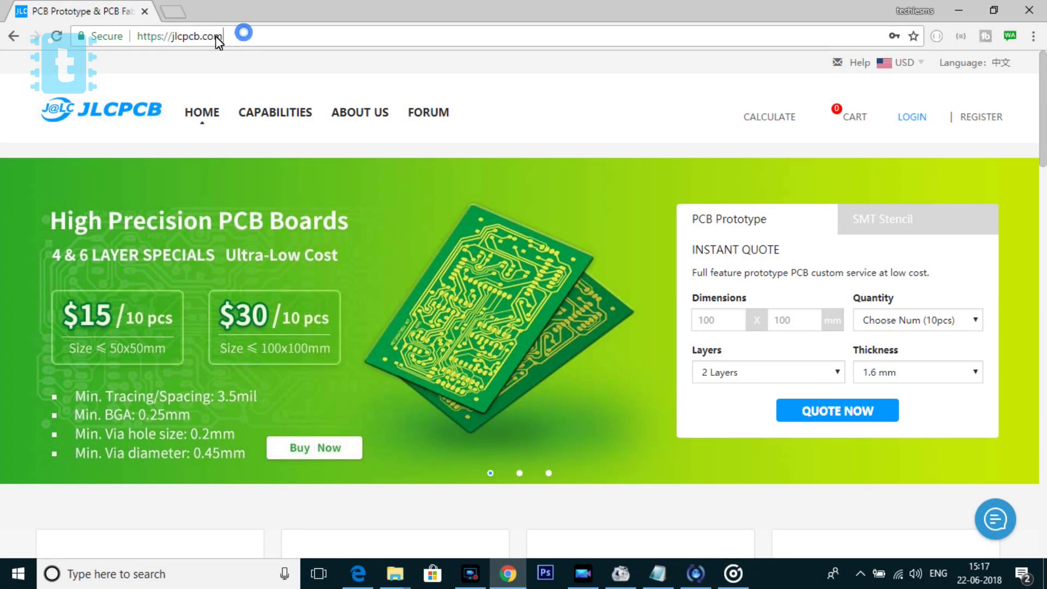
pyautogui.click(166, 37)
pyautogui.moveTo(166, 37); pyautogui.dragTo(138, 36)
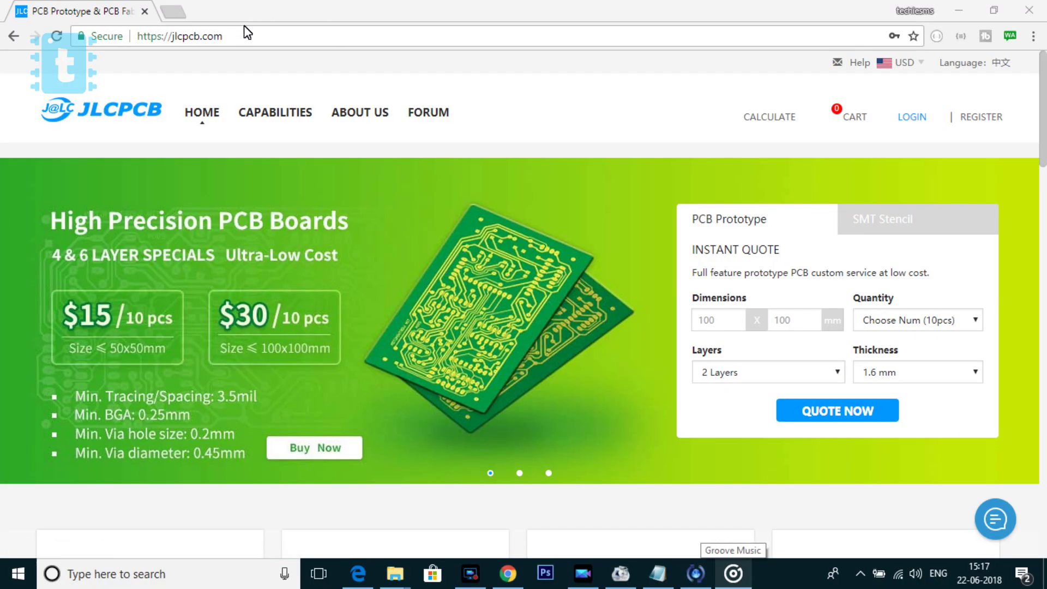
pyautogui.click(158, 36)
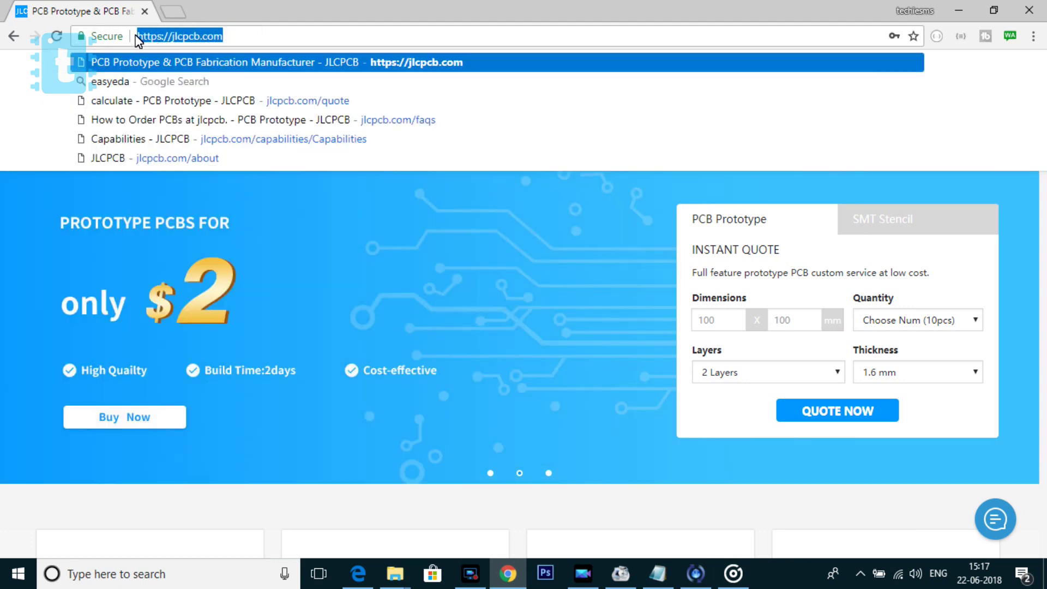
# - Sign in to JLCPCB with an existing account through the shared EasyEDA login
pyautogui.click(931, 76)
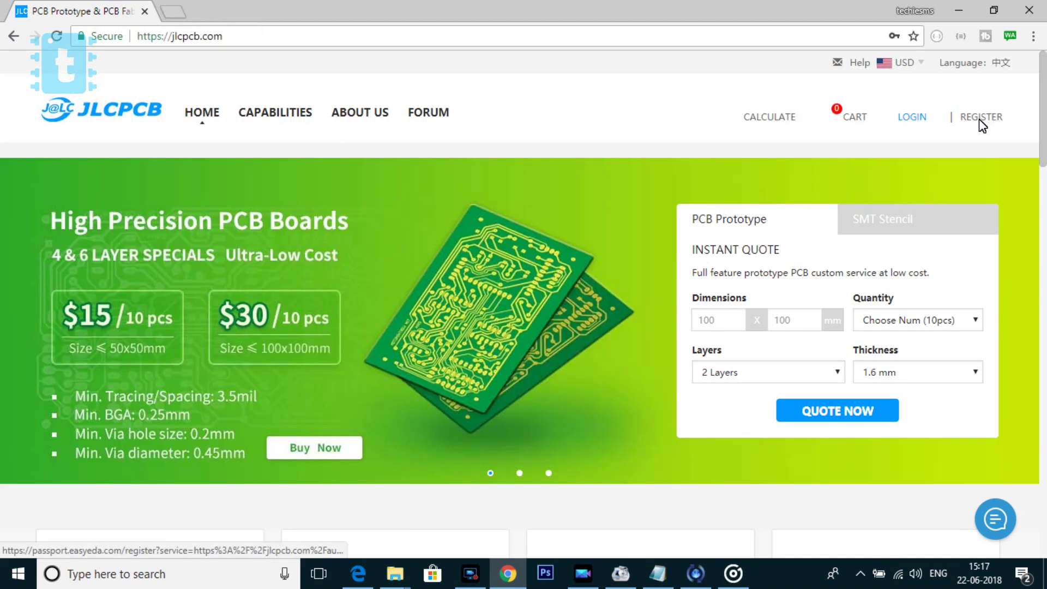
pyautogui.click(981, 120)
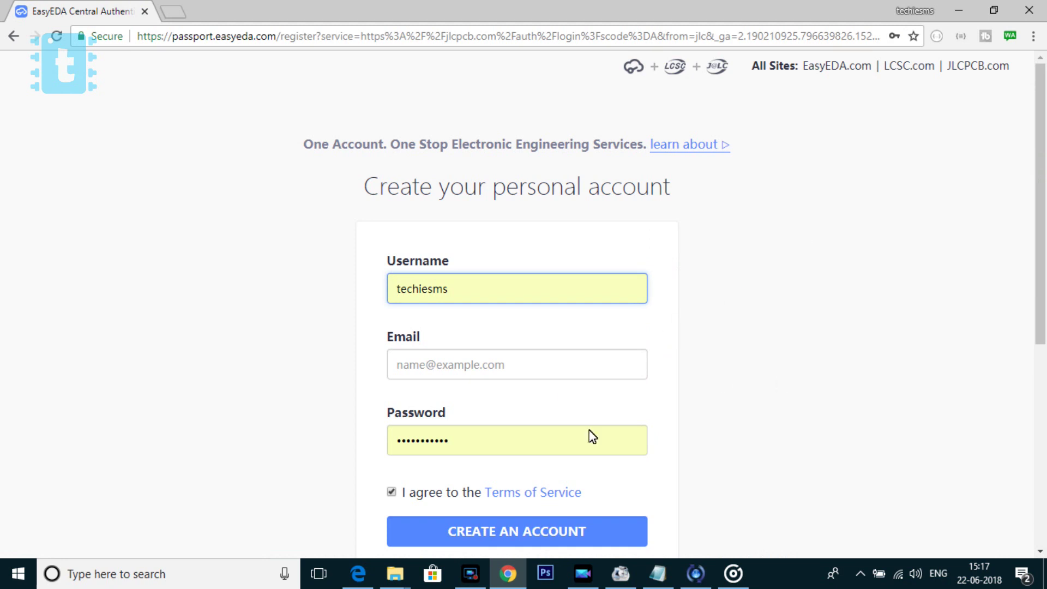
pyautogui.scroll(-5, 695, 369)
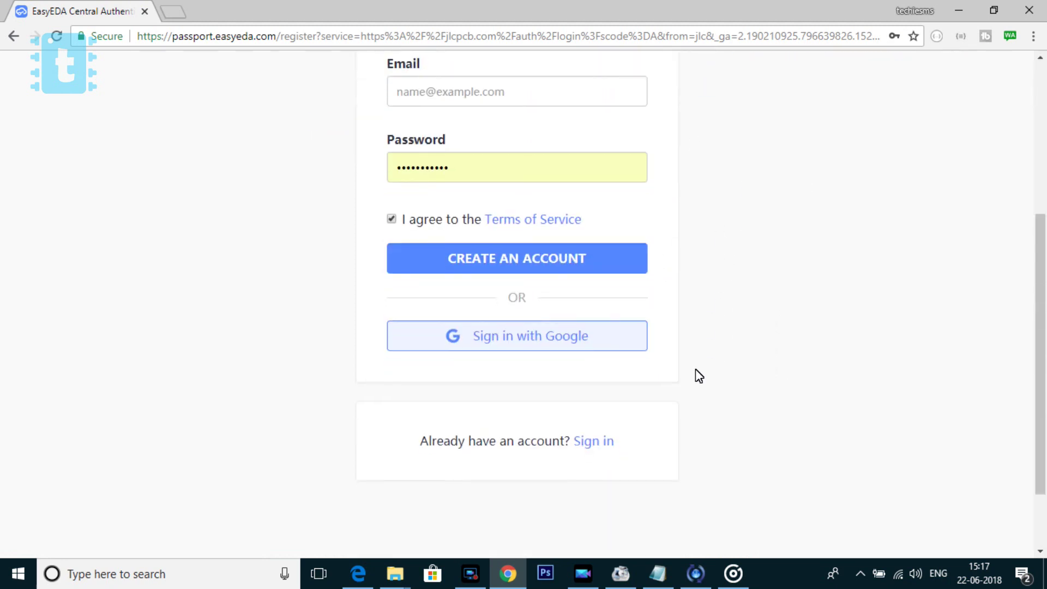
pyautogui.click(599, 442)
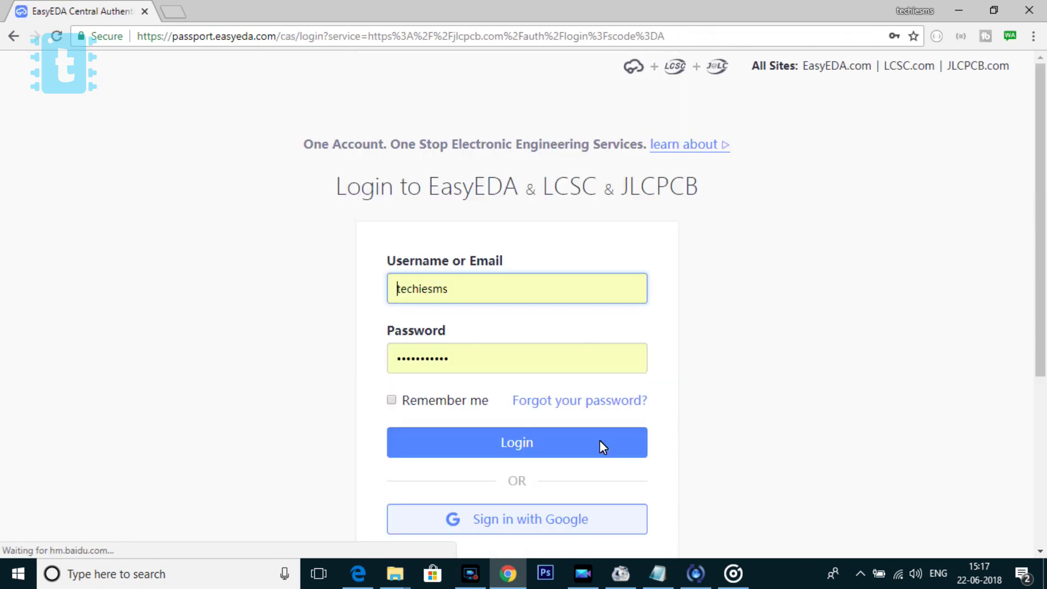
pyautogui.click(600, 443)
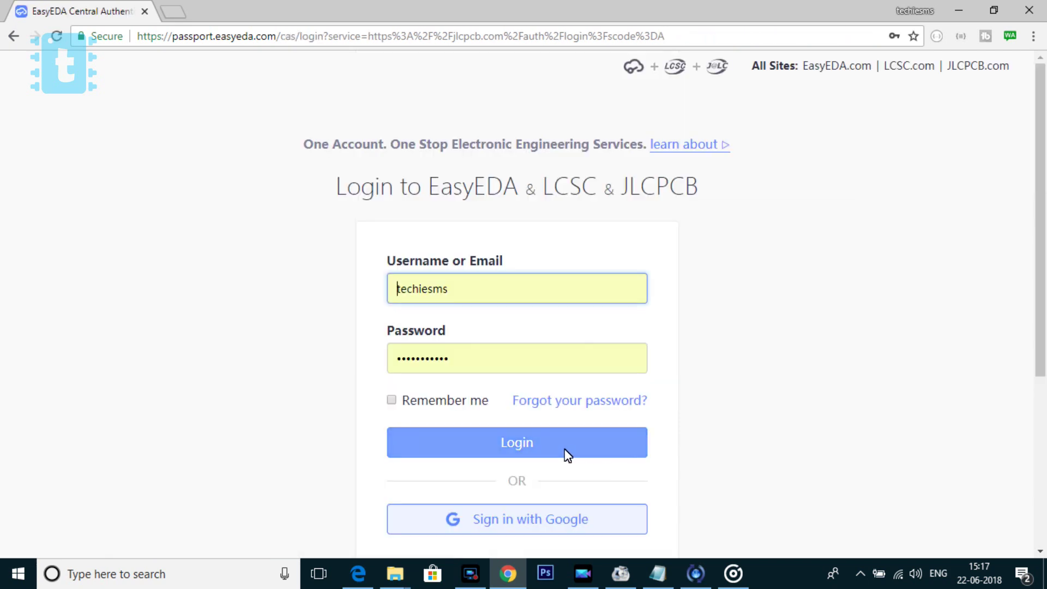
pyautogui.click(568, 455)
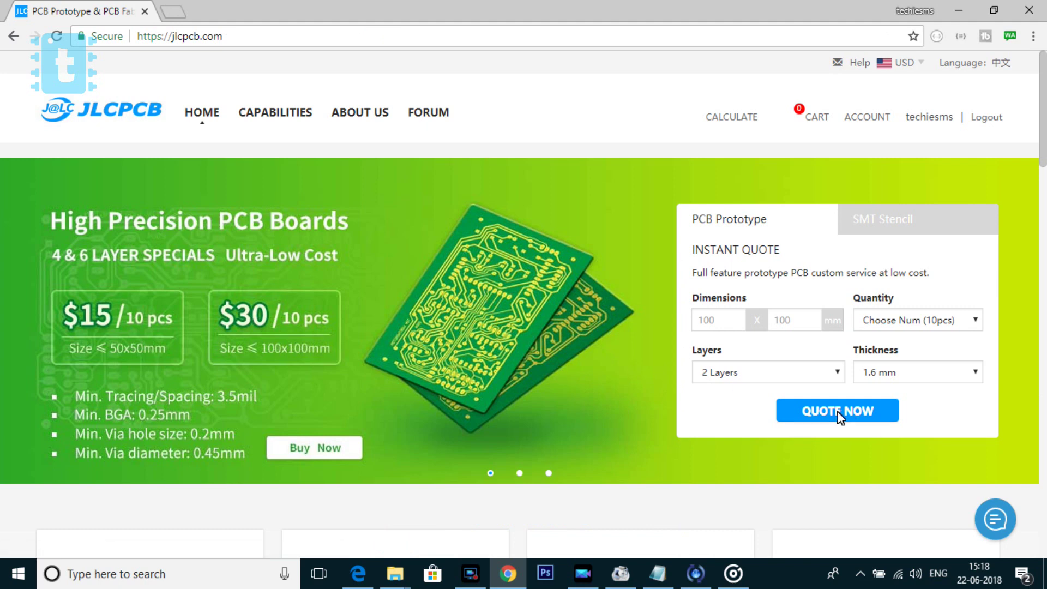
# - Start an instant PCB quote and load easyeda.com in a new tab
pyautogui.click(862, 418)
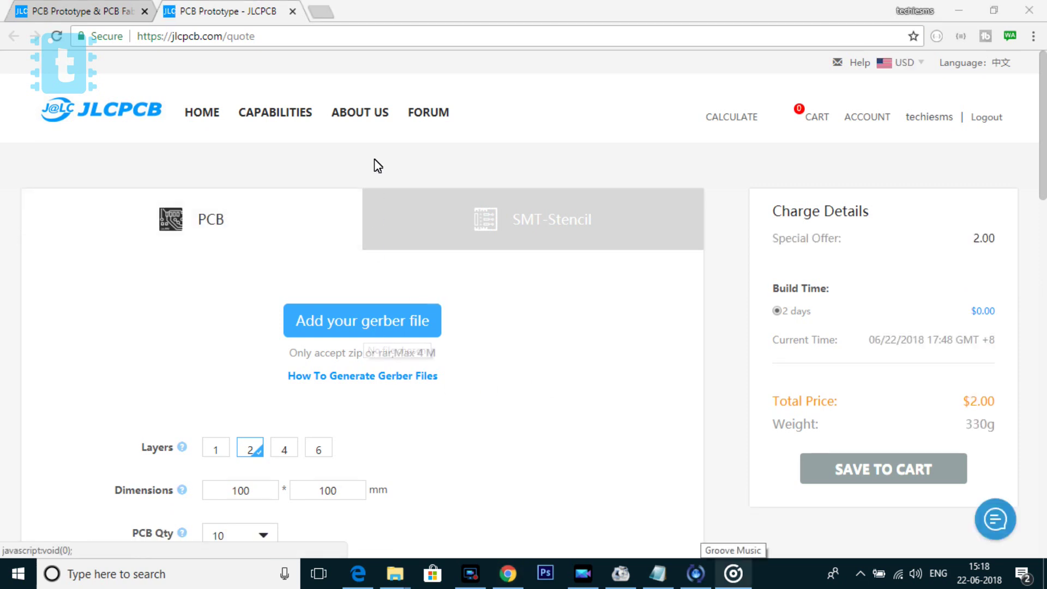
pyautogui.click(325, 14)
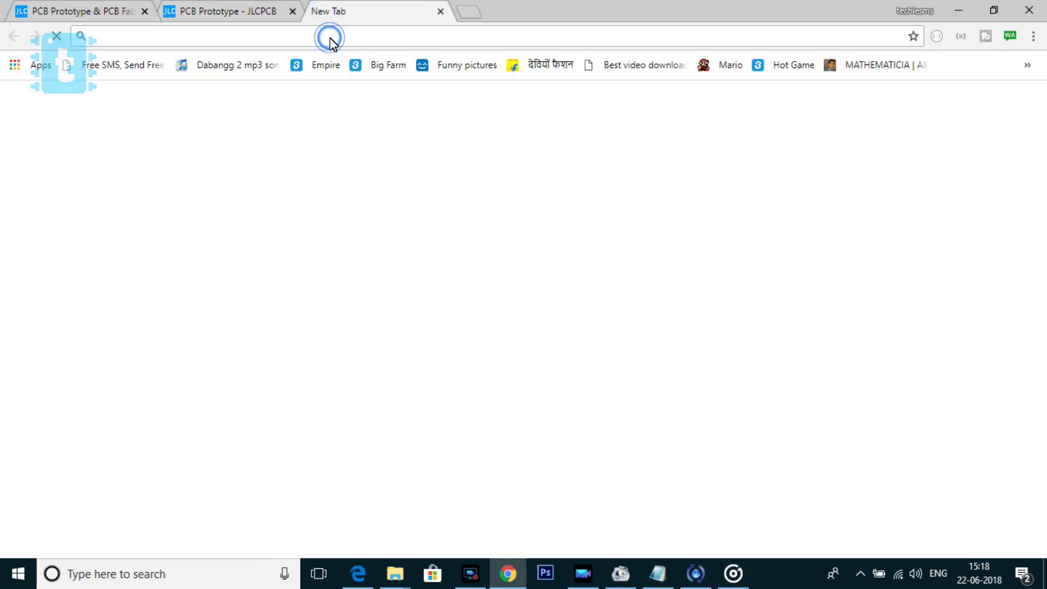
pyautogui.write('easyeda.com')
pyautogui.press('Return')
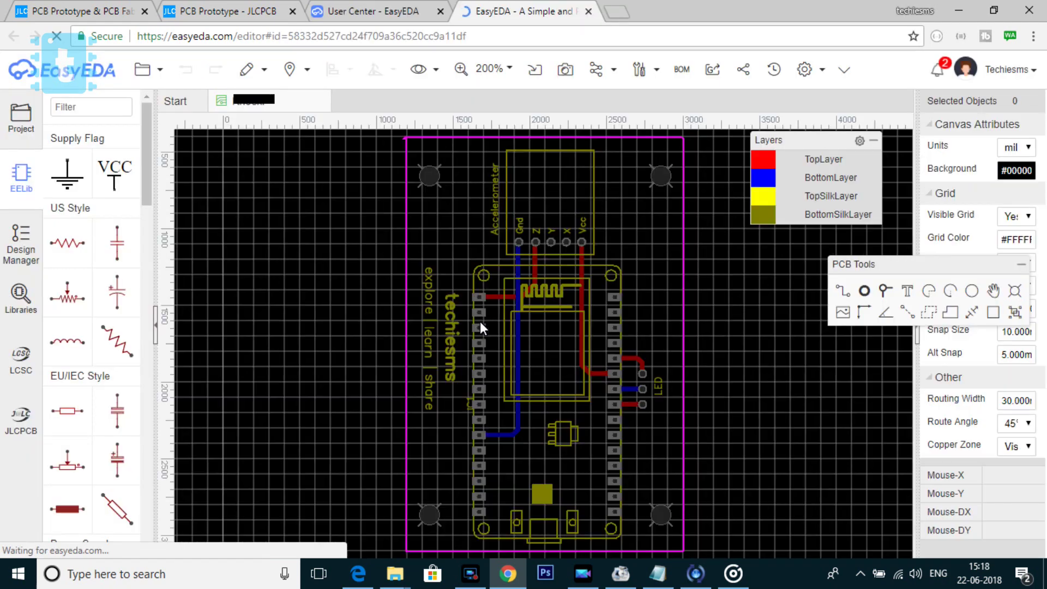
# - Generate and download the board's Gerber zip from EasyEDA, returning to the quote page
pyautogui.scroll(3, 543, 321)
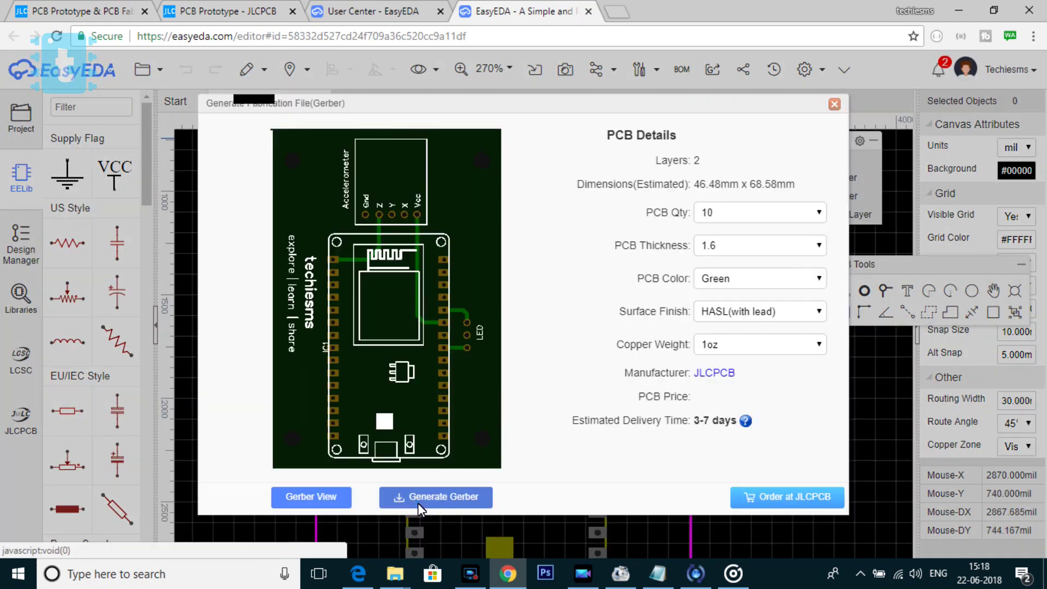
pyautogui.click(418, 498)
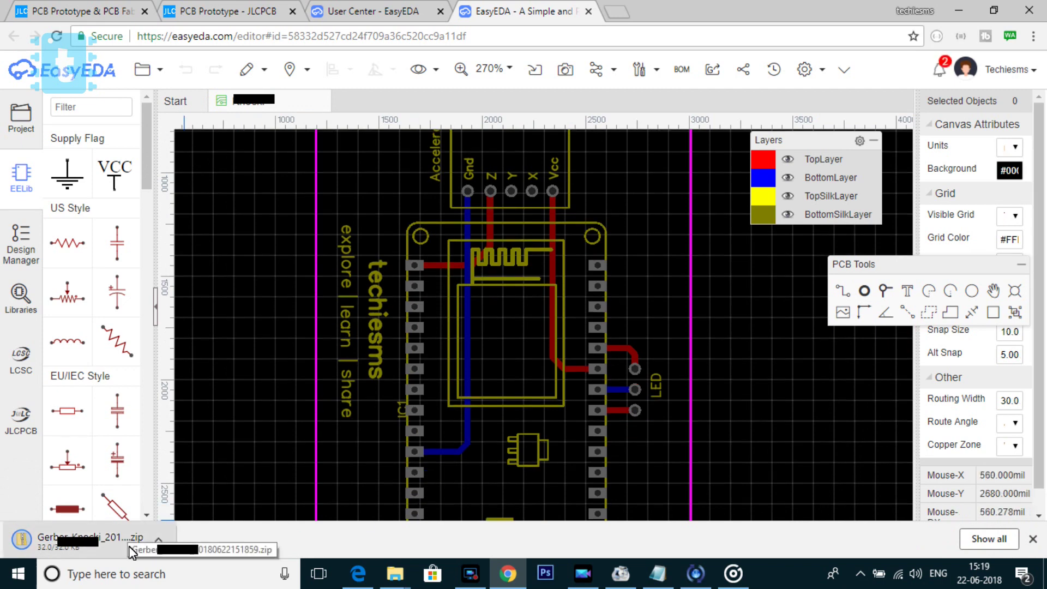
pyautogui.click(228, 11)
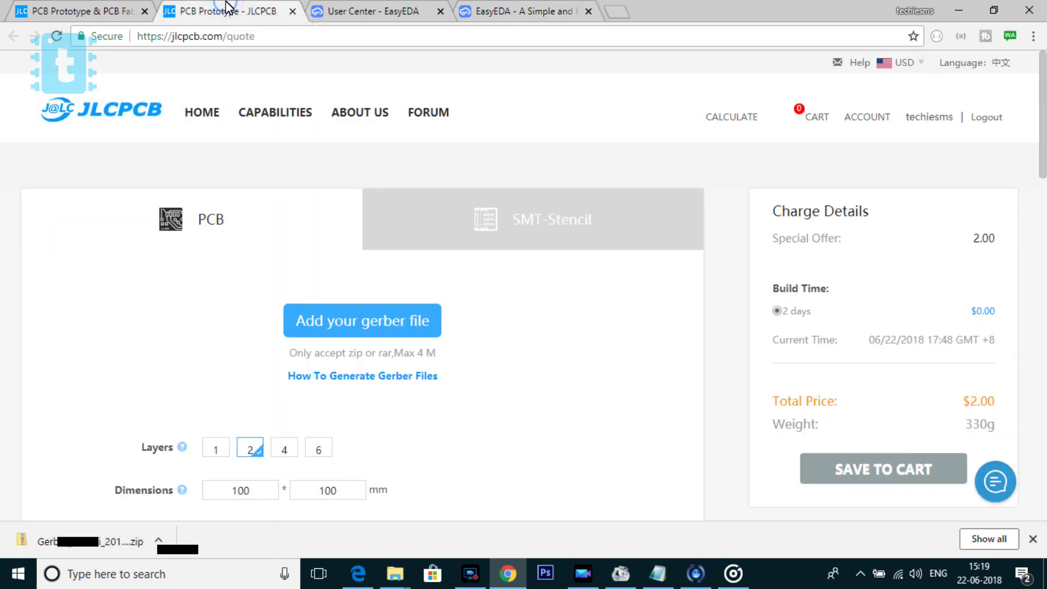
# - Upload the downloaded Gerber zip and scroll to the detected 69 × 46 mm board options
pyautogui.click(361, 320)
pyautogui.doubleClick(423, 287)
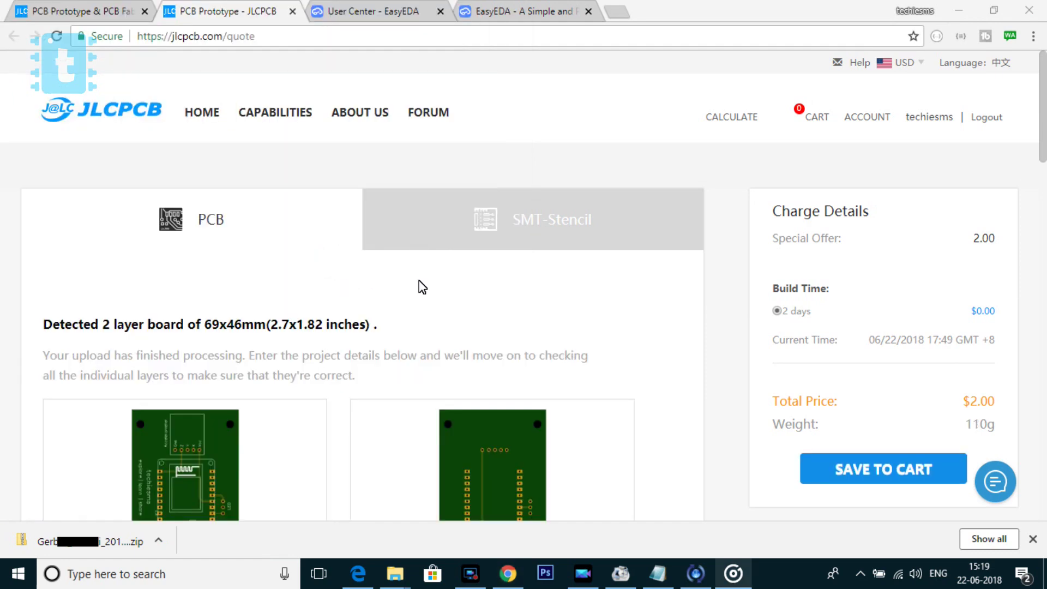
pyautogui.scroll(-3, 423, 287)
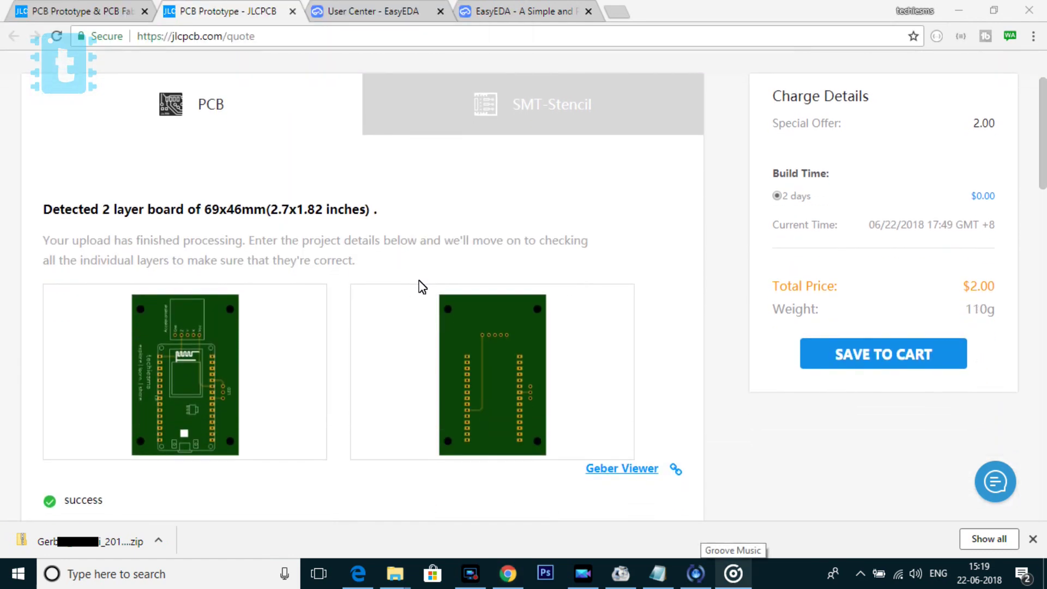
pyautogui.scroll(-2, 422, 286)
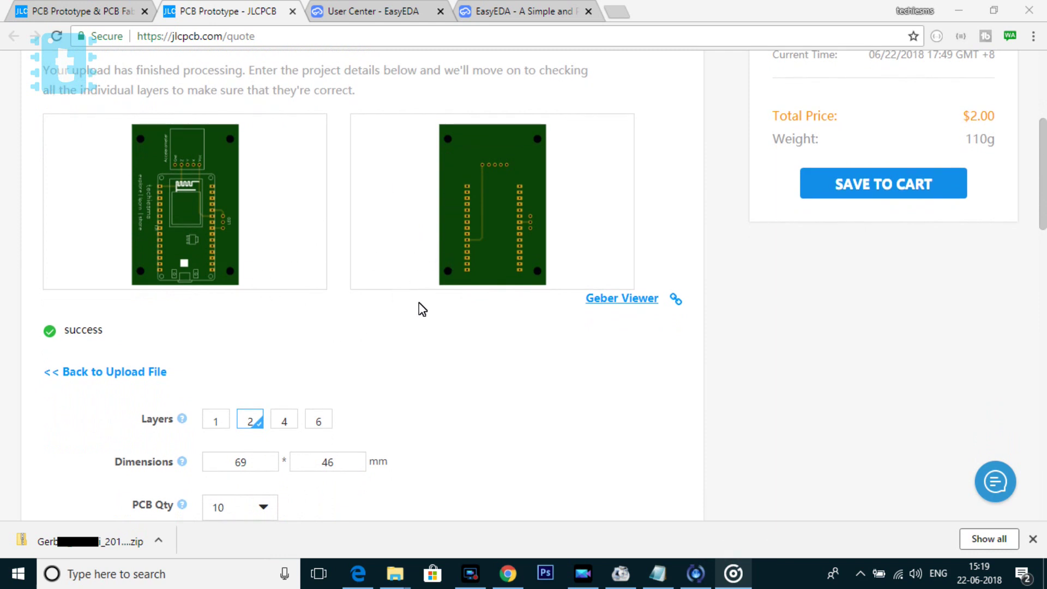
pyautogui.scroll(-1, 421, 309)
pyautogui.scroll(-4, 421, 309)
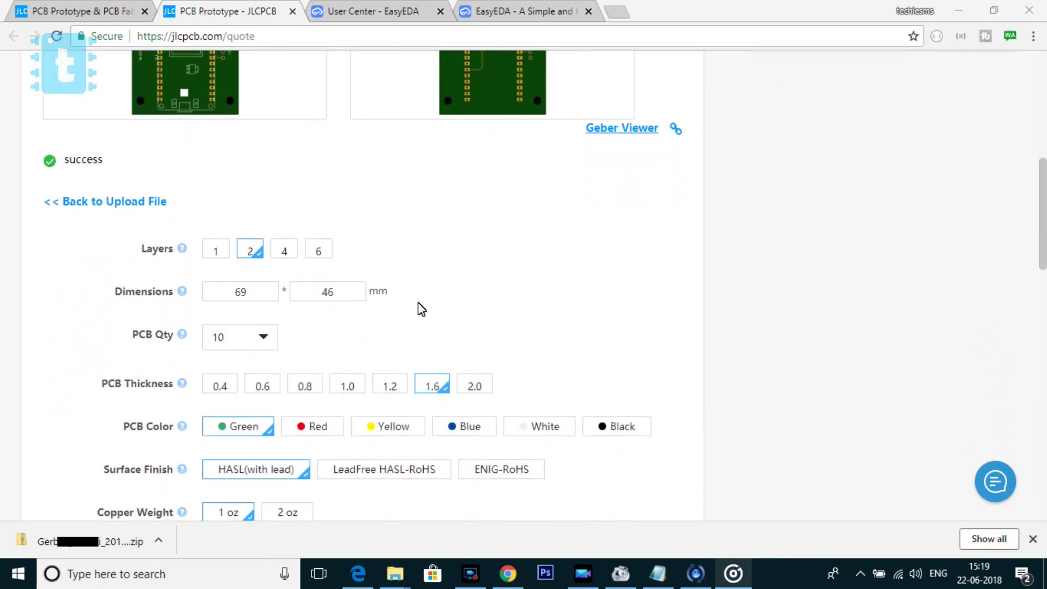
pyautogui.moveTo(58, 134); pyautogui.dragTo(396, 465)
pyautogui.click(477, 229)
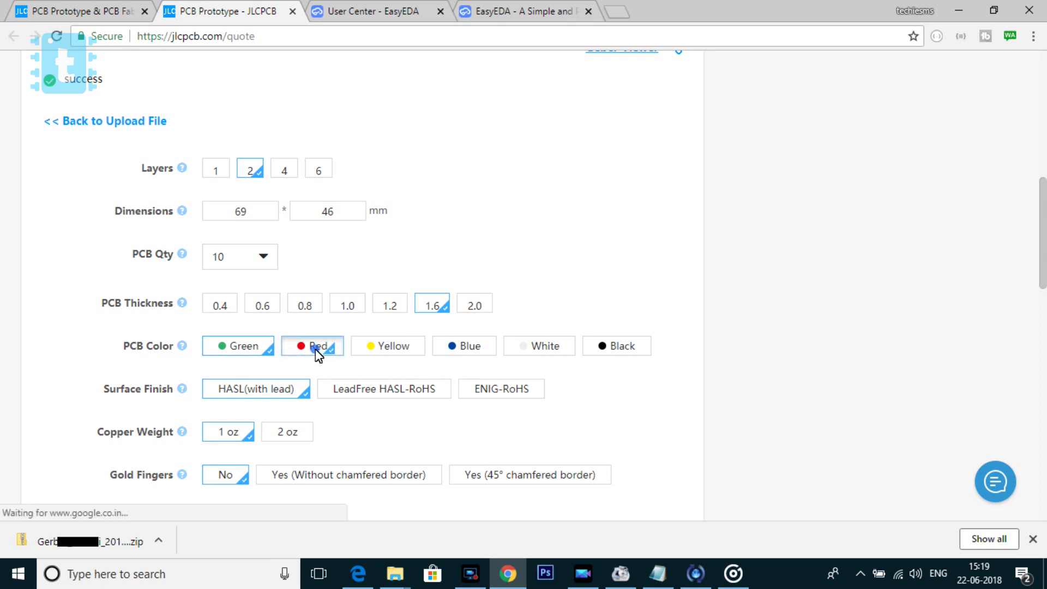
# - Try black as the PCB colour for the boards
pyautogui.scroll(4, 731, 244)
pyautogui.scroll(1, 731, 243)
pyautogui.moveTo(997, 172); pyautogui.dragTo(949, 172)
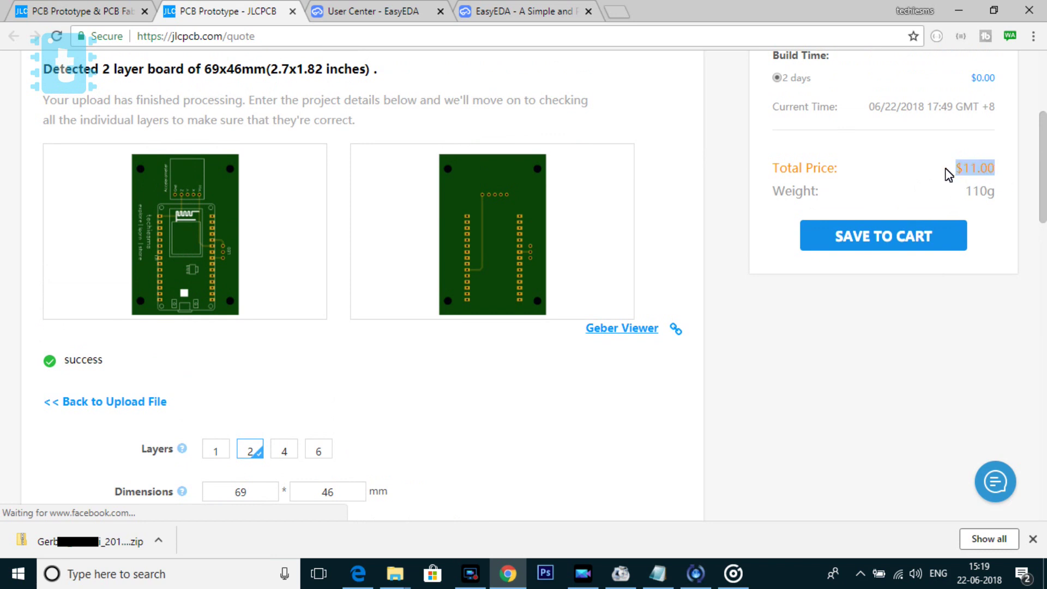
pyautogui.scroll(4, 950, 173)
pyautogui.moveTo(998, 213); pyautogui.dragTo(767, 215)
pyautogui.scroll(-9, 433, 358)
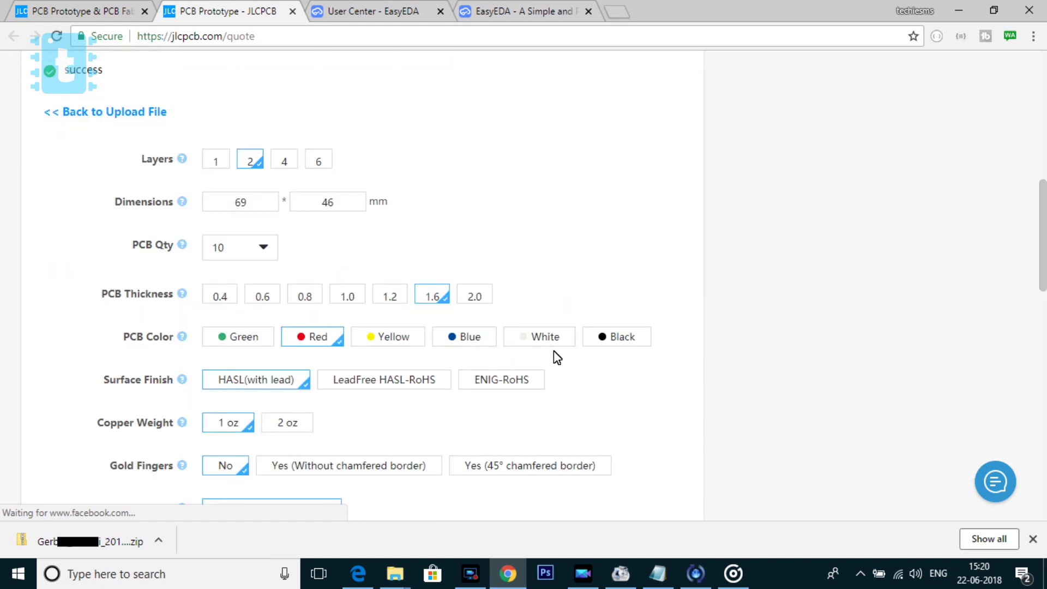
pyautogui.click(623, 338)
# - Note the 16.00 black colour surcharge and switch the boards to green
pyautogui.scroll(8, 830, 258)
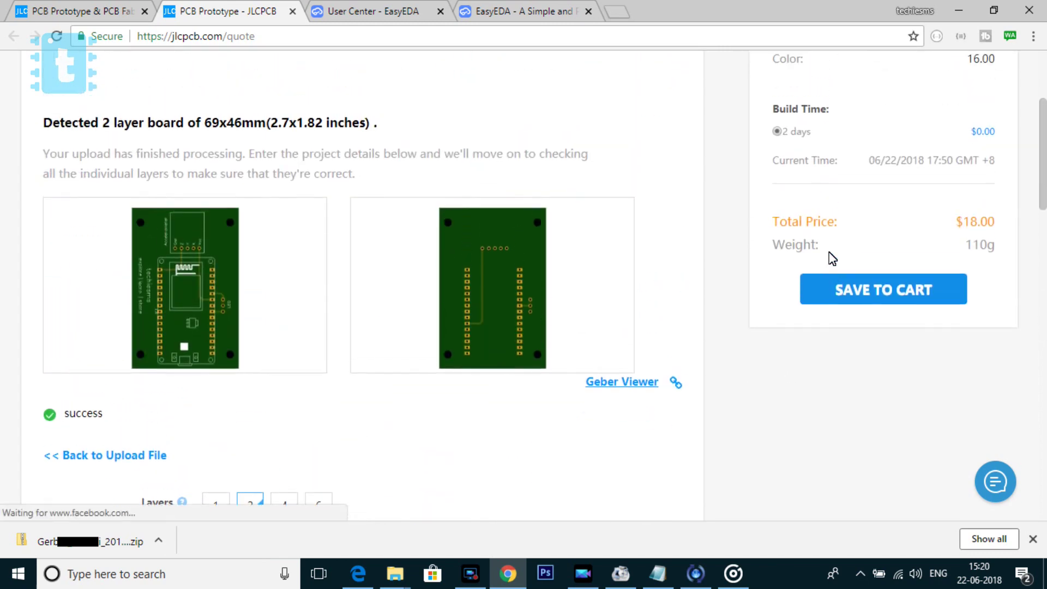
pyautogui.doubleClick(979, 143)
pyautogui.scroll(-6, 830, 274)
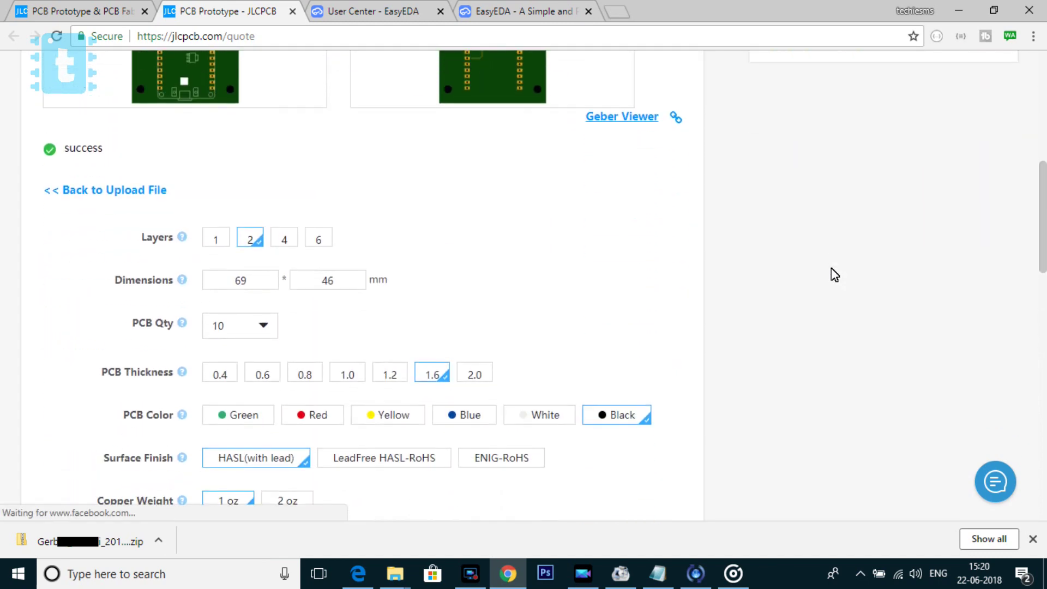
pyautogui.scroll(-2, 833, 274)
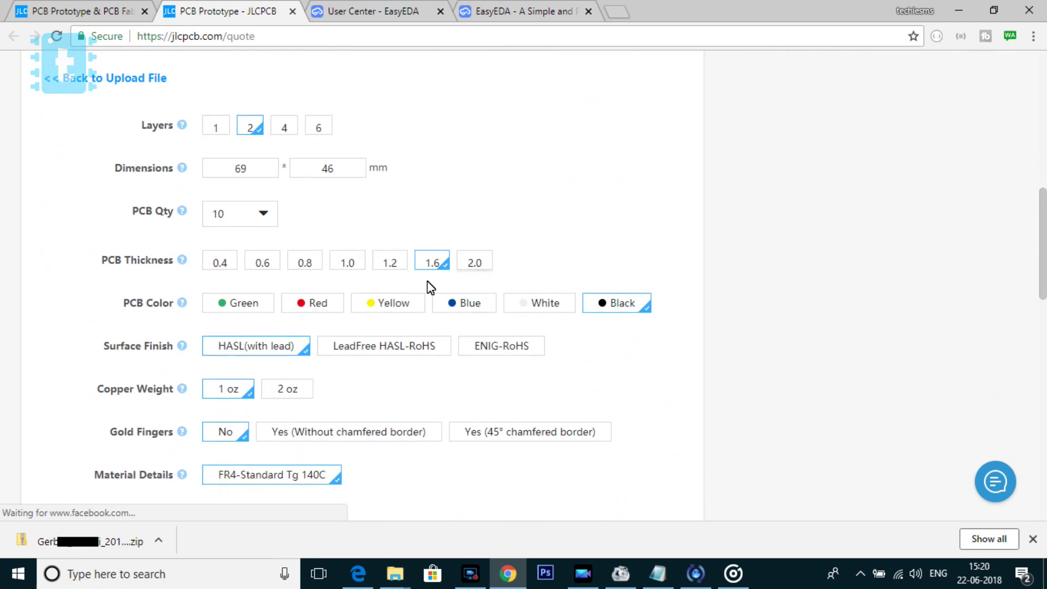
pyautogui.click(231, 304)
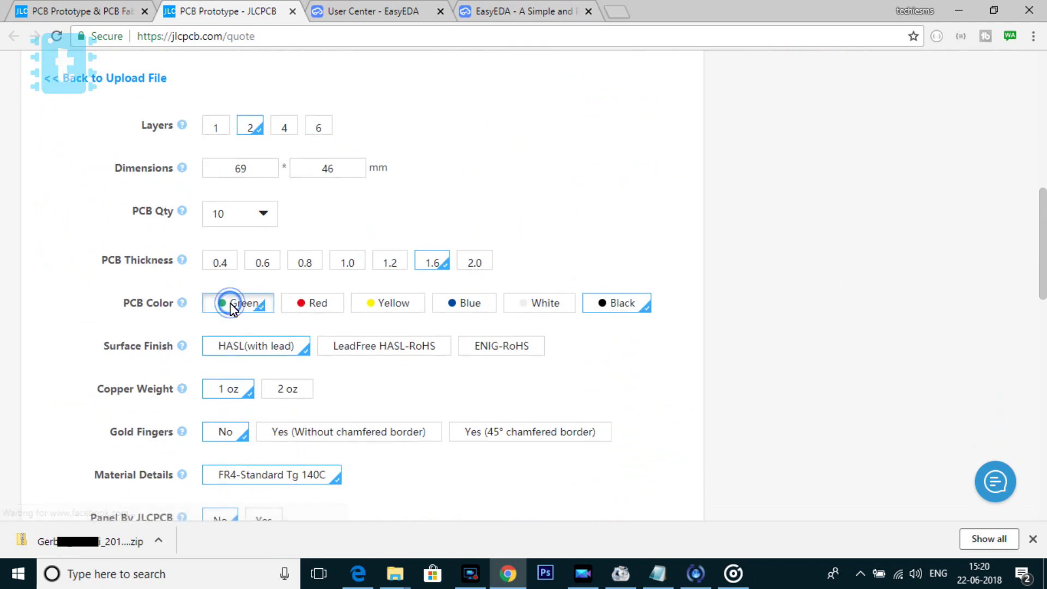
# - Confirm the $2.00 total price and save the board order to the cart
pyautogui.scroll(9, 782, 243)
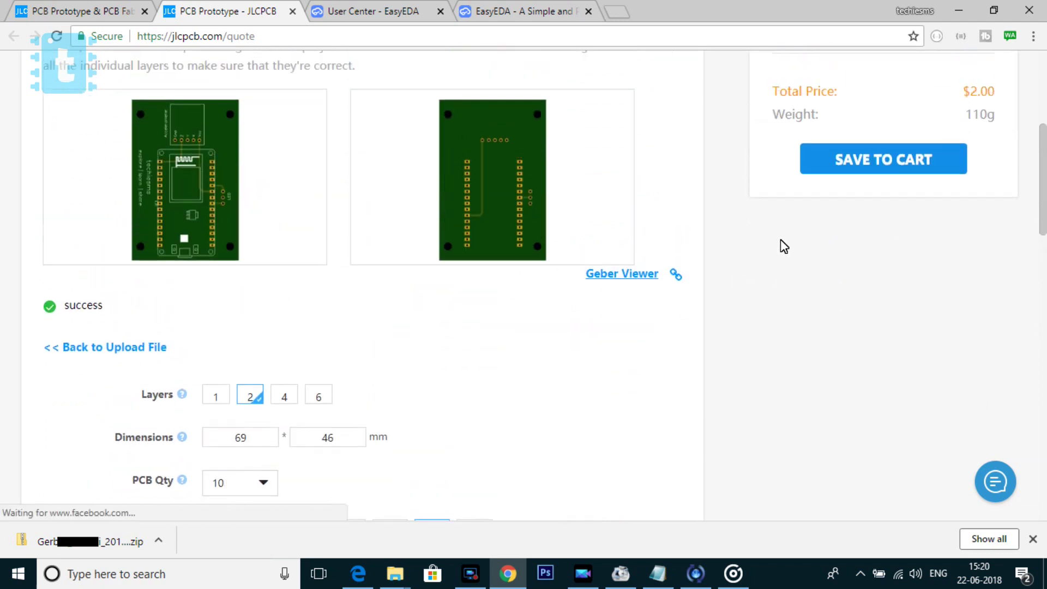
pyautogui.scroll(2, 783, 247)
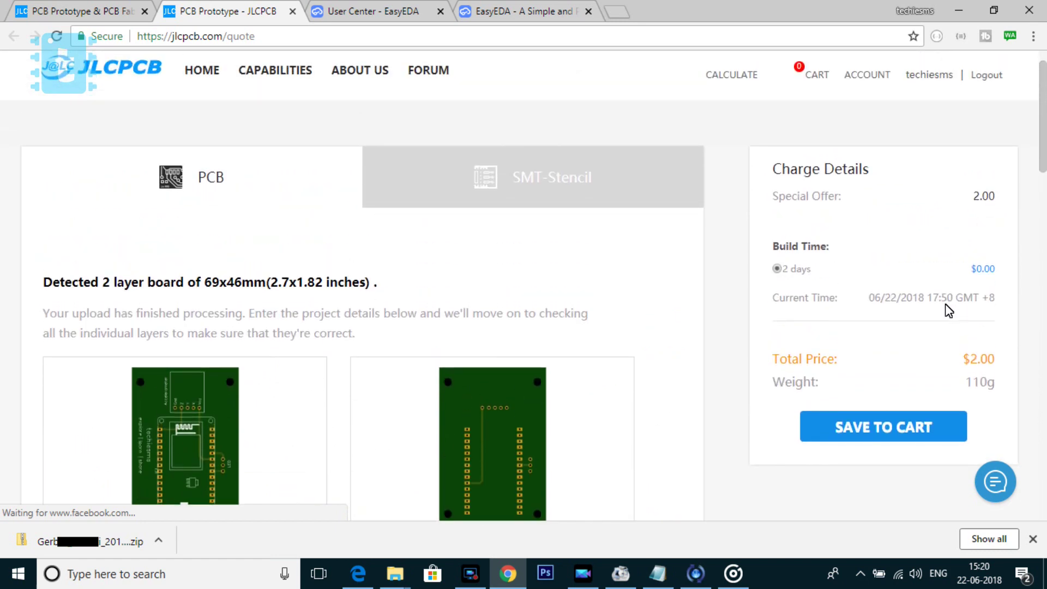
pyautogui.moveTo(965, 357); pyautogui.dragTo(996, 357)
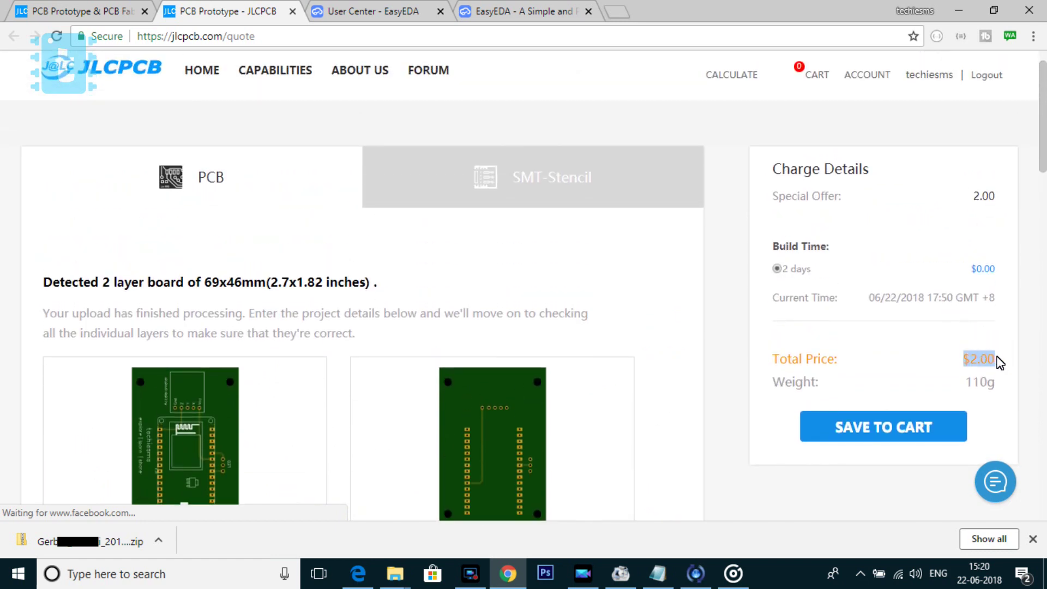
pyautogui.scroll(-10, 677, 449)
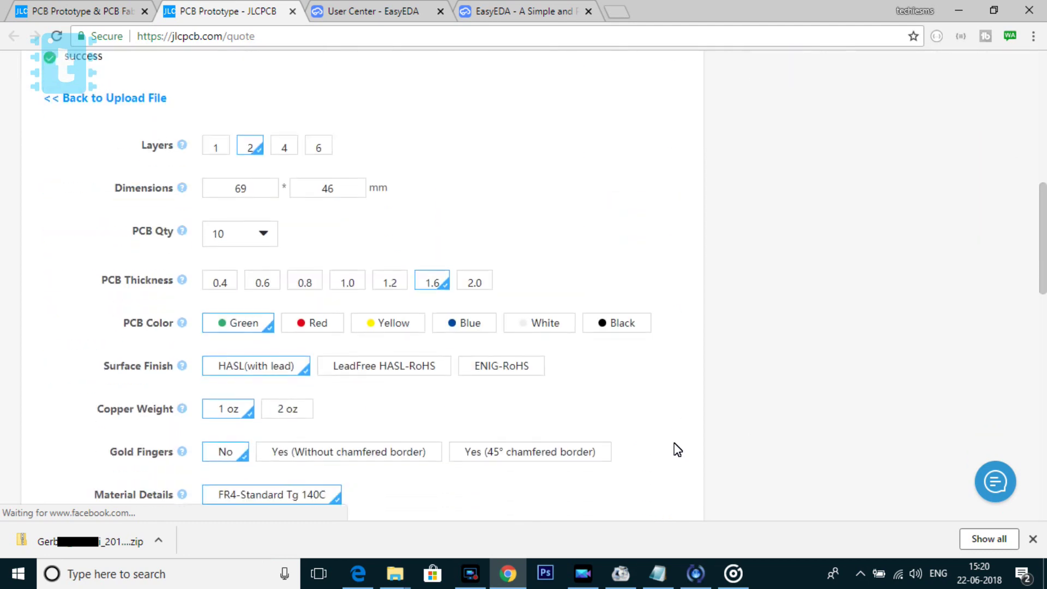
pyautogui.scroll(-3, 677, 449)
pyautogui.scroll(12, 677, 448)
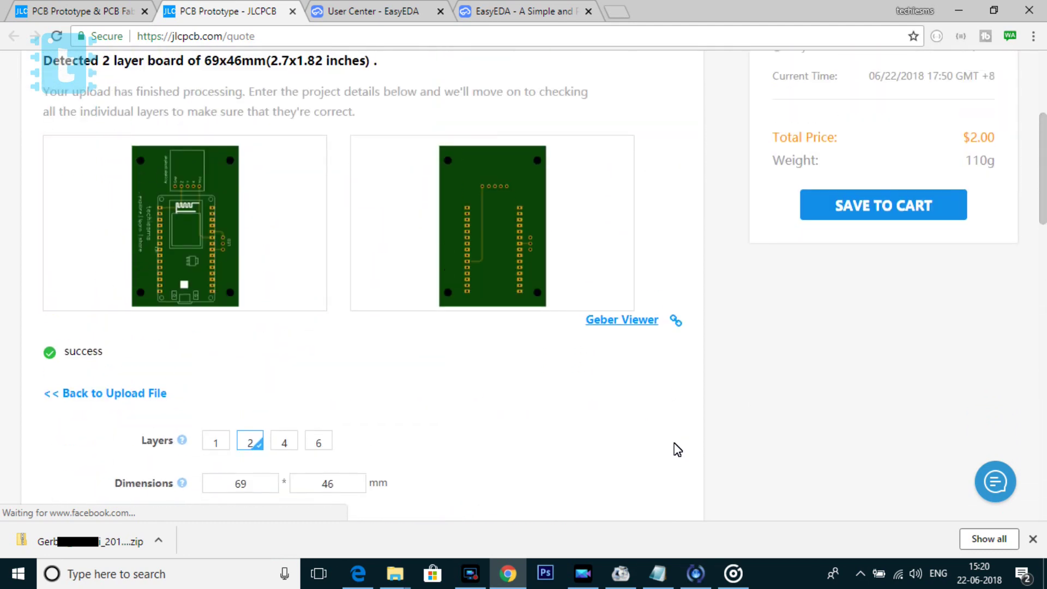
pyautogui.click(920, 324)
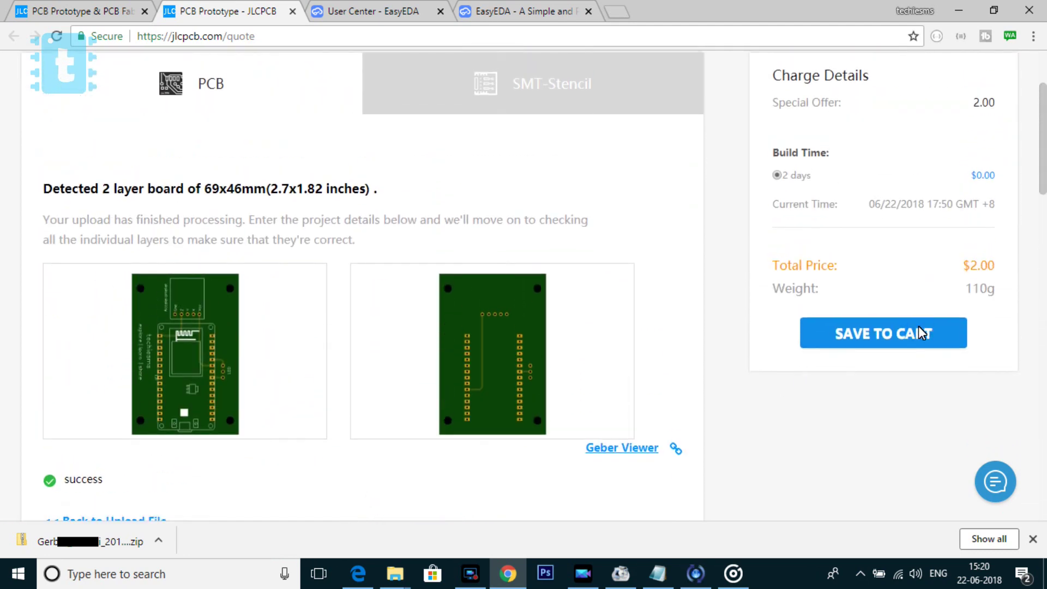
# - Check the $2.00 PCB prototype price in the cart and proceed to checkout
pyautogui.moveTo(543, 324); pyautogui.dragTo(498, 323)
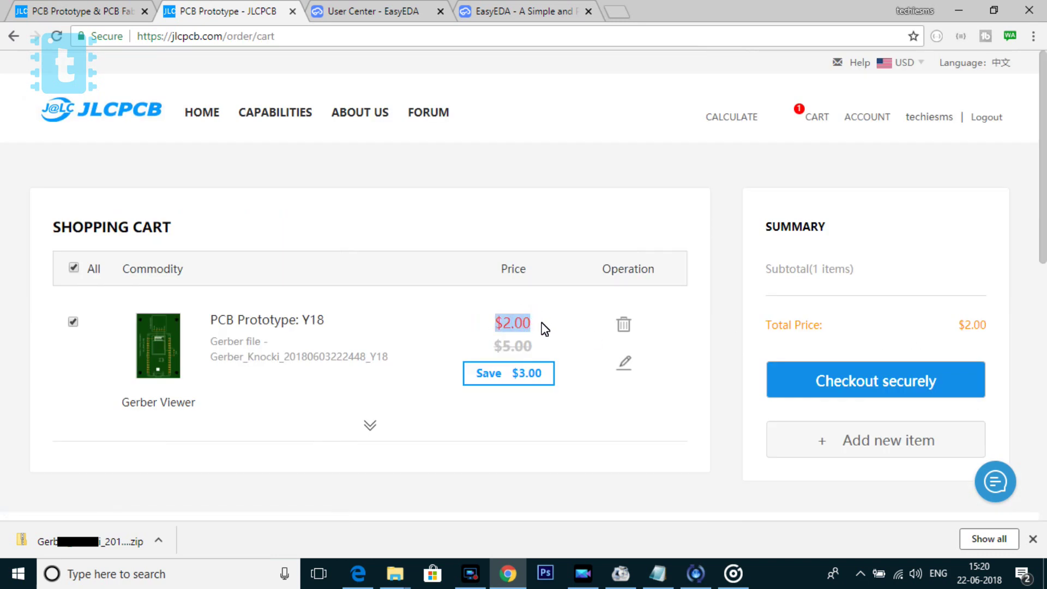
pyautogui.click(901, 370)
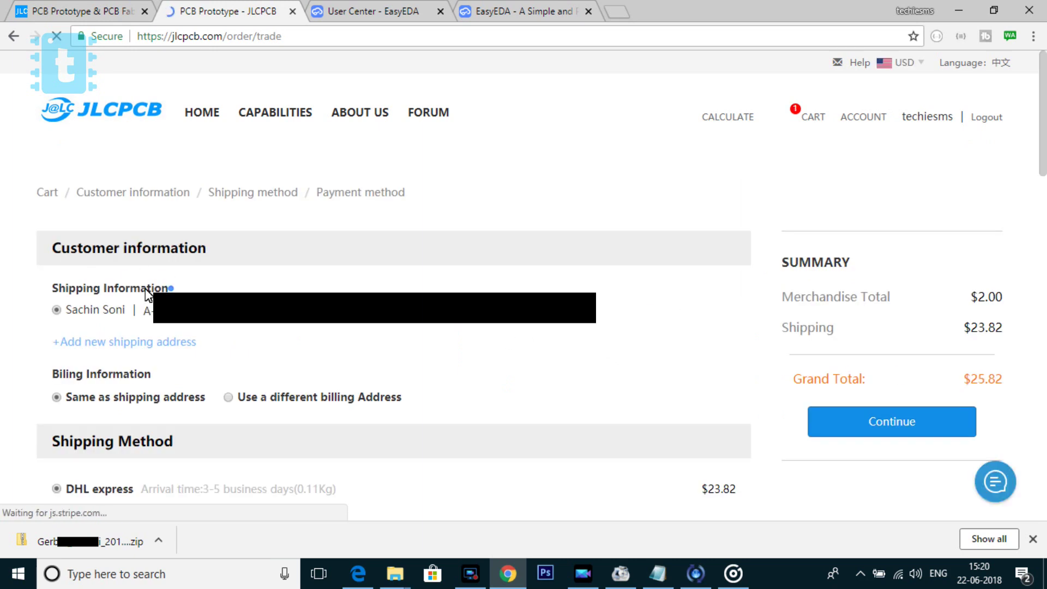
# - Review Shipping Information and Shipping Method, noting DHL express at $23.82
pyautogui.moveTo(147, 292); pyautogui.dragTo(42, 288)
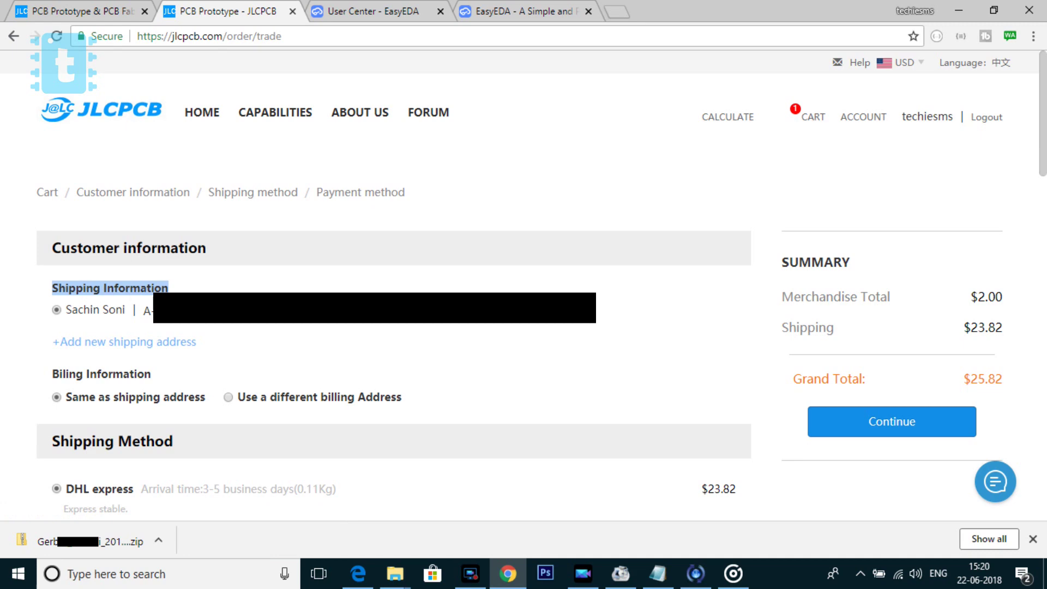
pyautogui.scroll(-3, 258, 336)
pyautogui.scroll(-4, 259, 335)
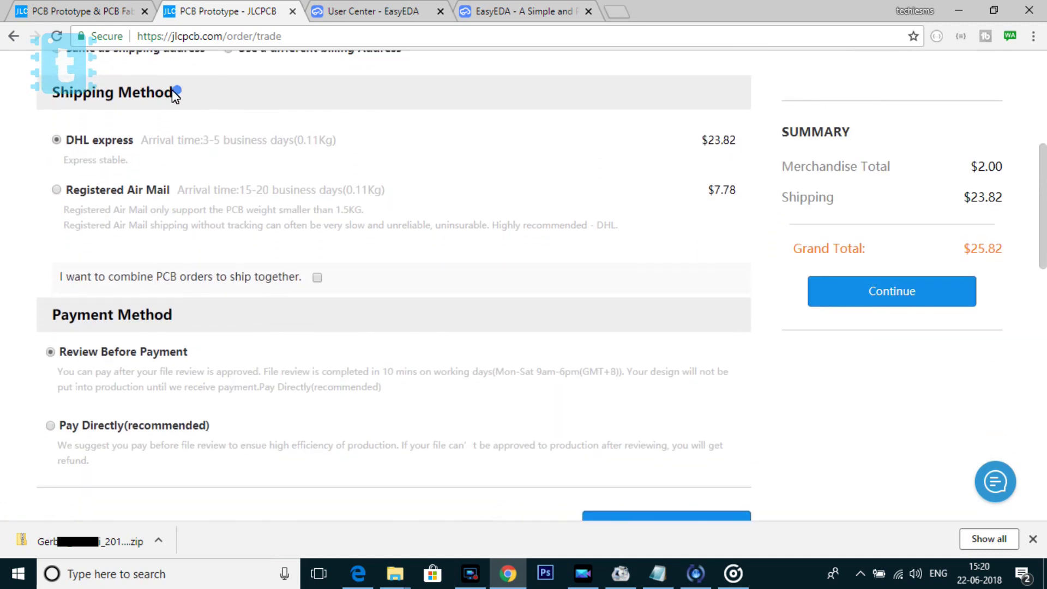
pyautogui.moveTo(177, 94); pyautogui.dragTo(44, 94)
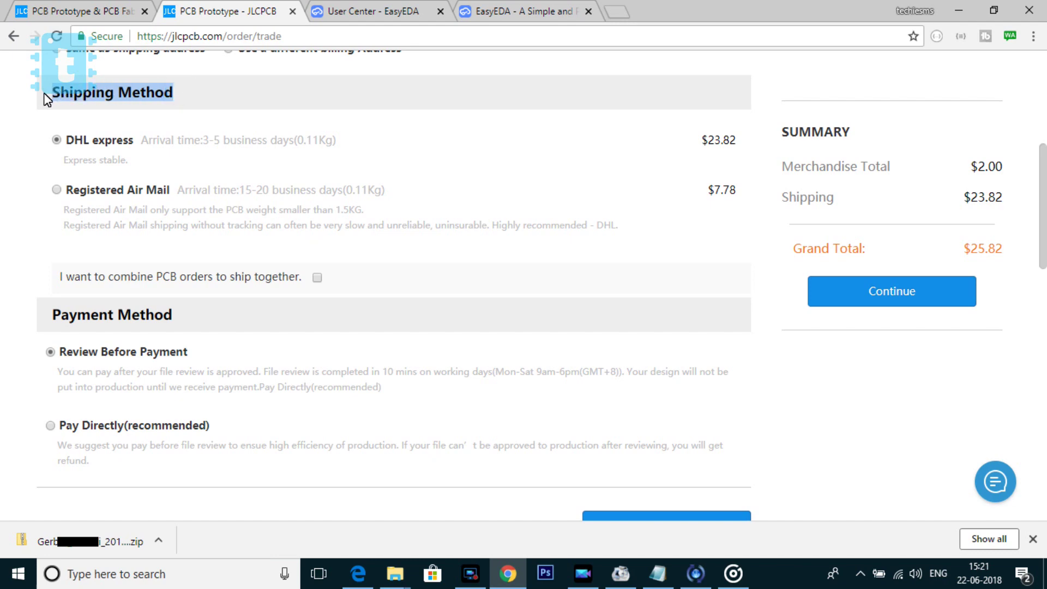
pyautogui.click(45, 93)
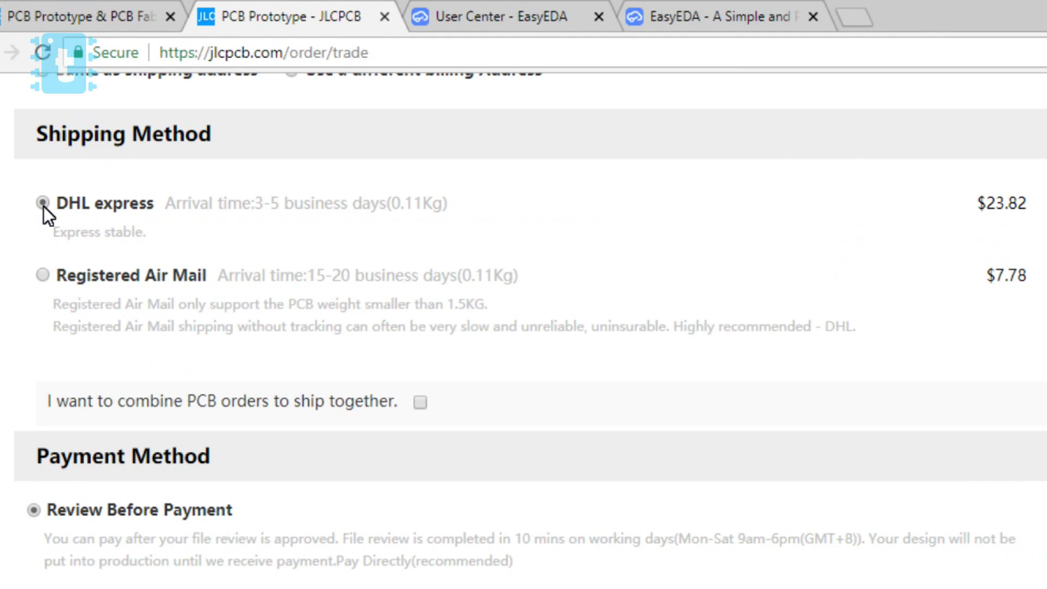
pyautogui.moveTo(969, 200); pyautogui.dragTo(1027, 215)
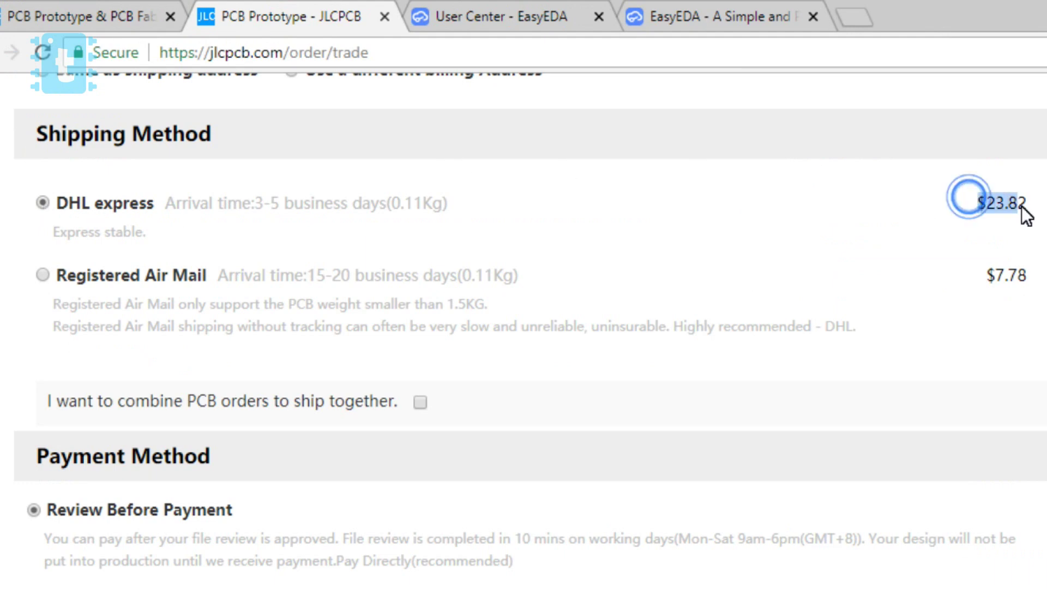
pyautogui.click(1030, 208)
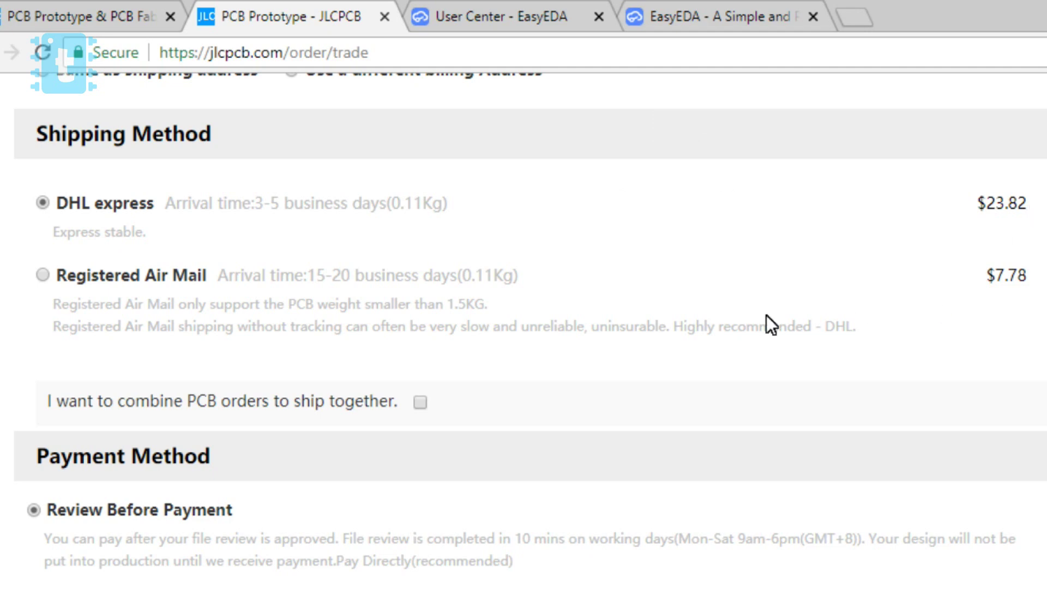
# - Select the Registered Air Mail option instead of DHL express under Shipping Method
pyautogui.click(40, 278)
pyautogui.click(989, 278)
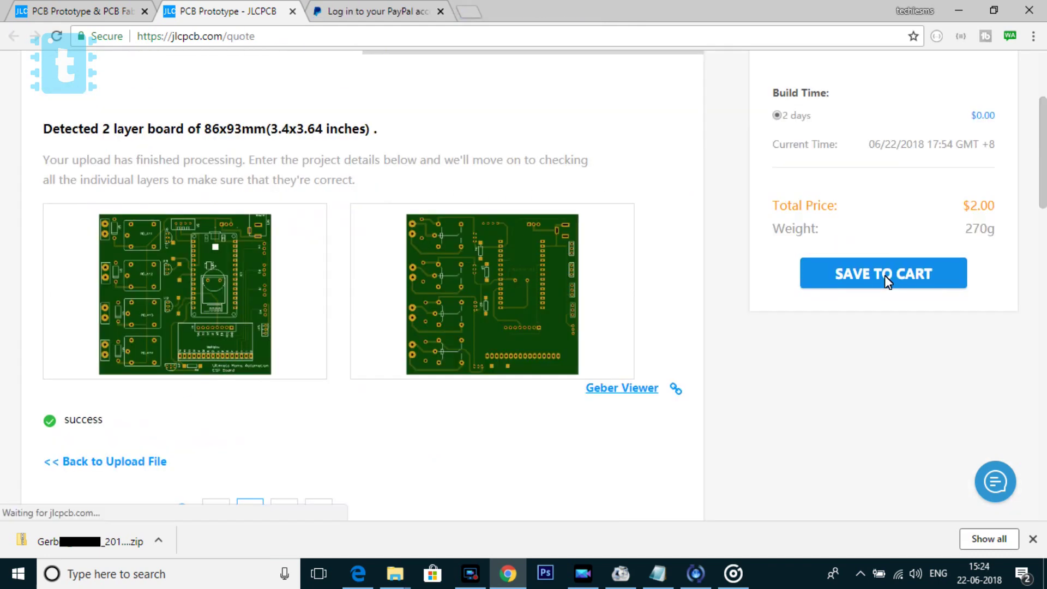
# - Save the 86×93 mm board to the cart and check the 0.27 kg weight and air mail price
pyautogui.click(885, 276)
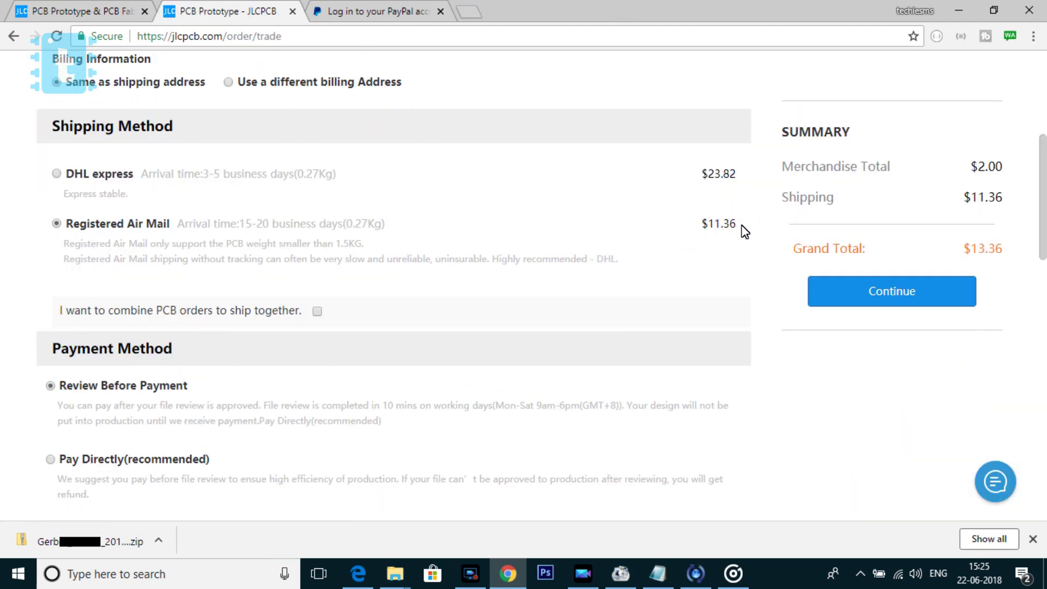
pyautogui.moveTo(409, 226); pyautogui.dragTo(342, 225)
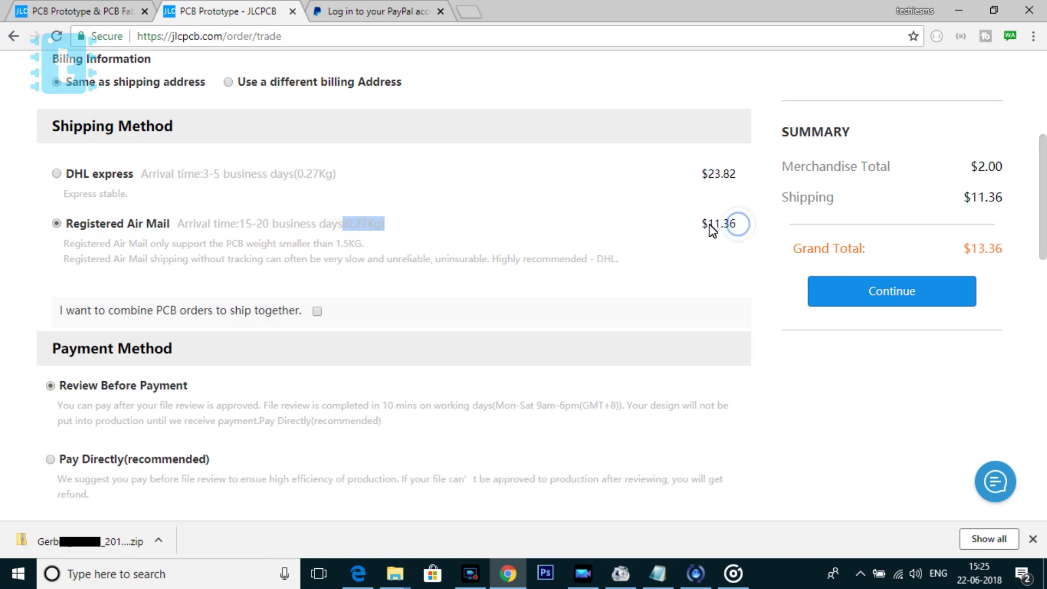
pyautogui.moveTo(726, 224); pyautogui.dragTo(735, 224)
pyautogui.tripleClick(735, 229)
pyautogui.click(739, 229)
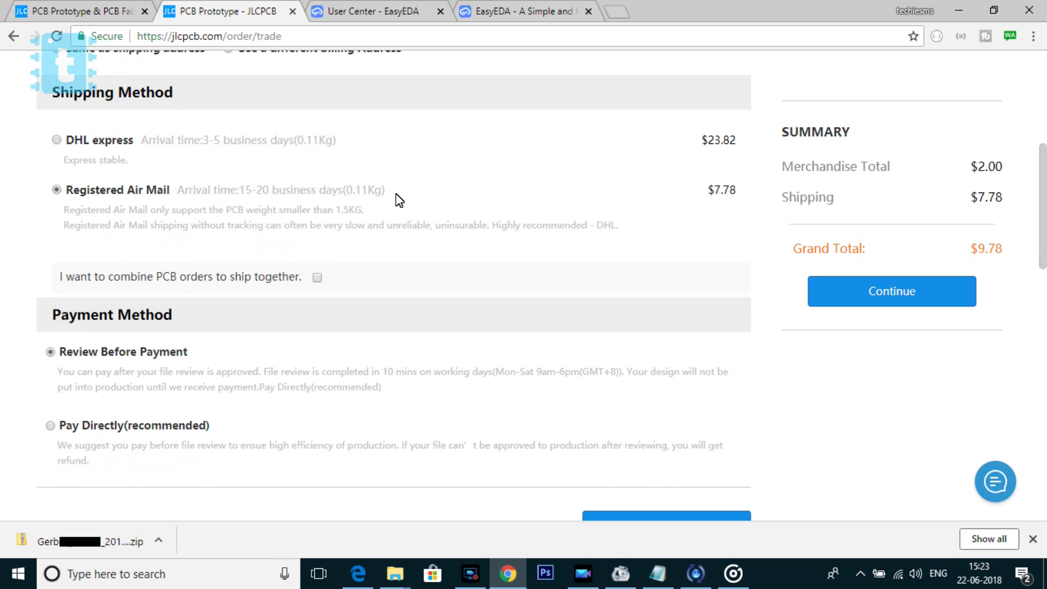
# - Choose Pay Directly with PayPal and continue to payment for the $9.78 order
pyautogui.scroll(-3, 111, 302)
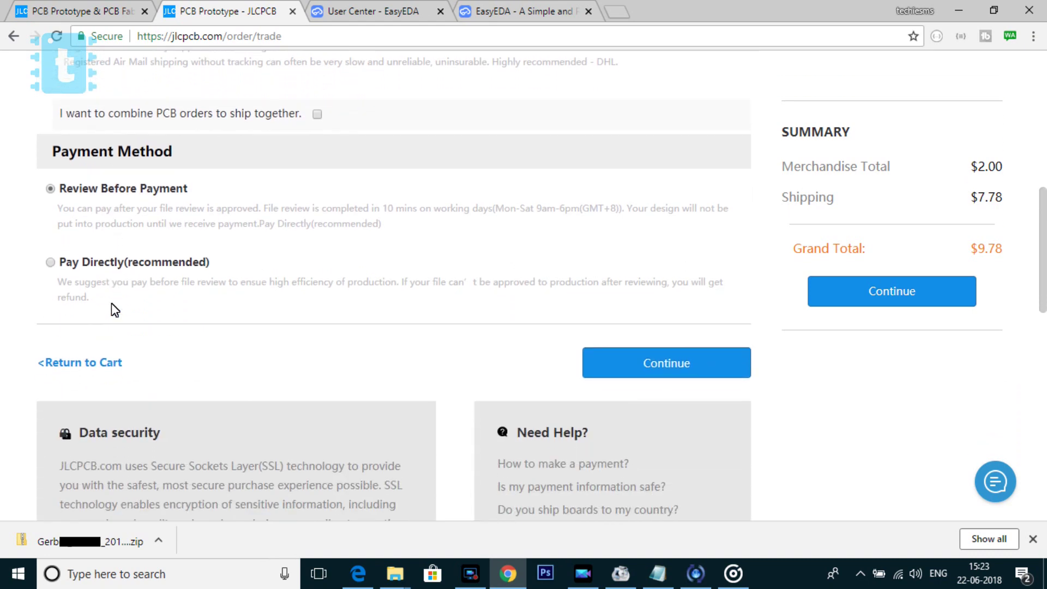
pyautogui.click(50, 239)
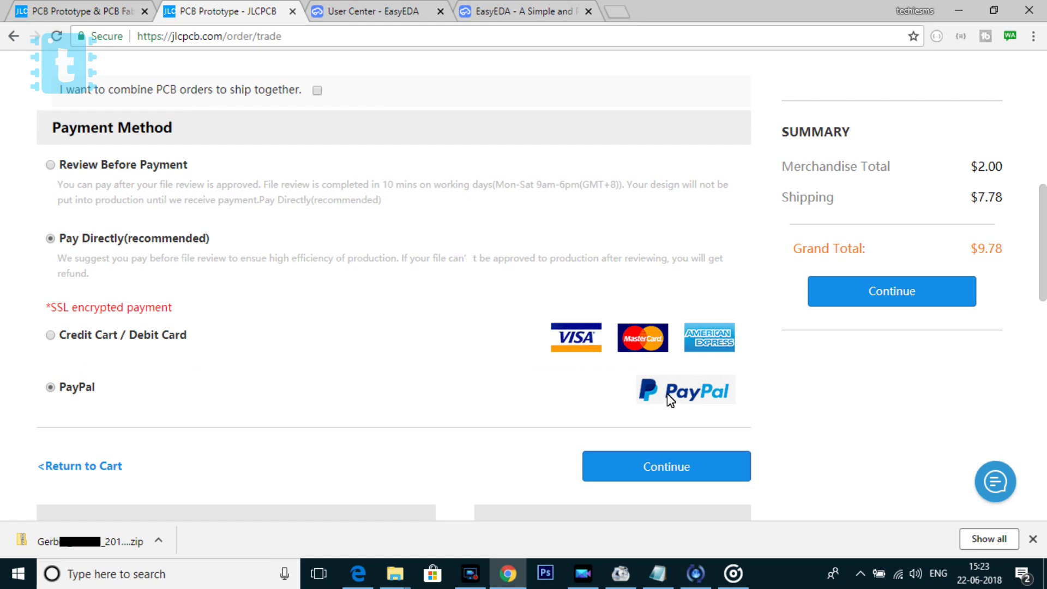
pyautogui.click(930, 293)
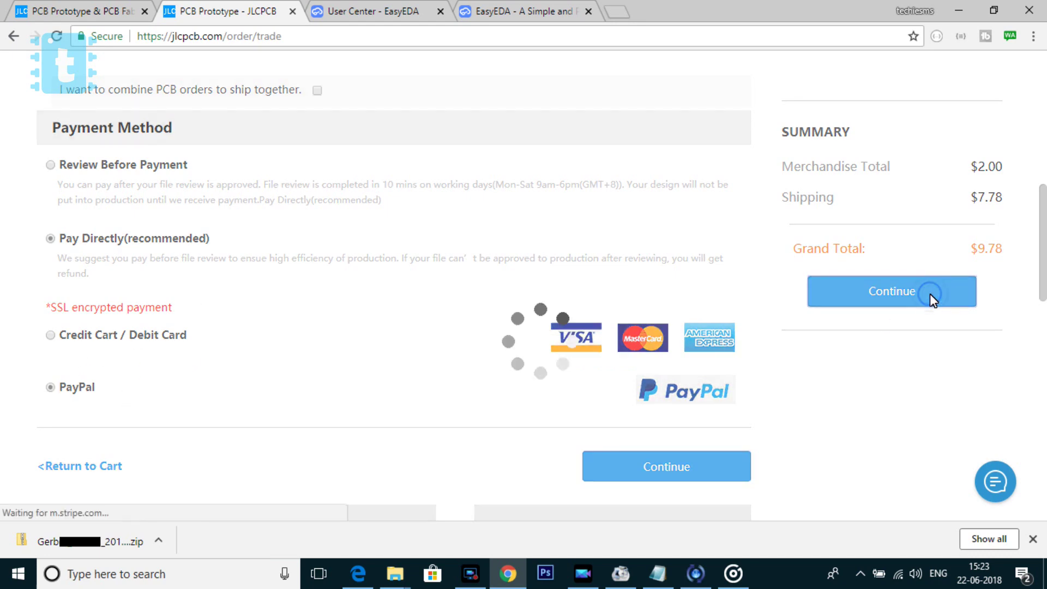